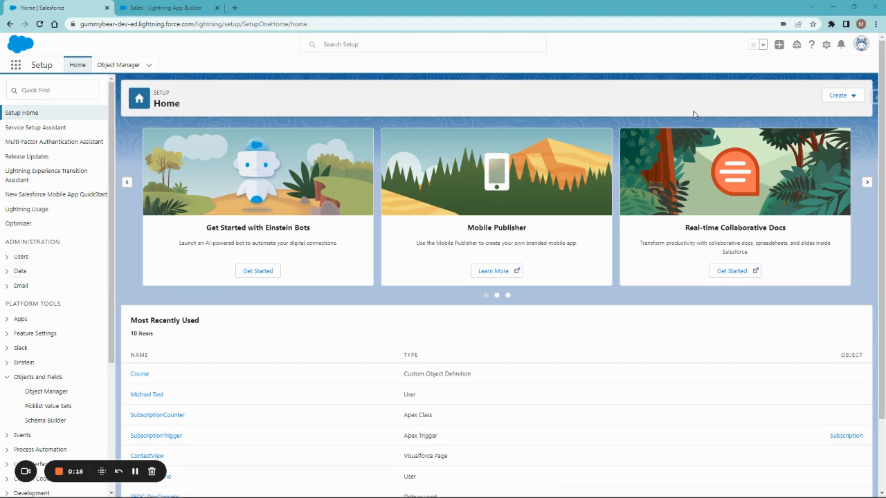
# - Open the App Manager from Setup by searching for App manager
pyautogui.click(826, 44)
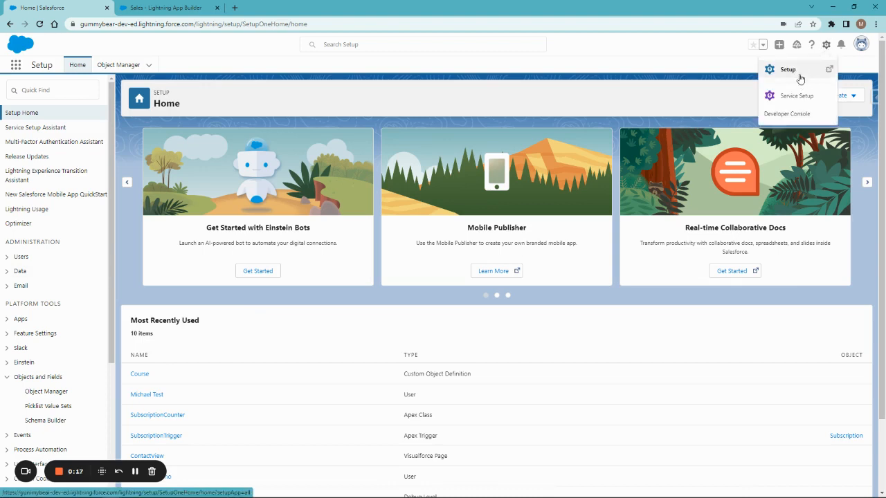
pyautogui.click(212, 52)
pyautogui.click(70, 88)
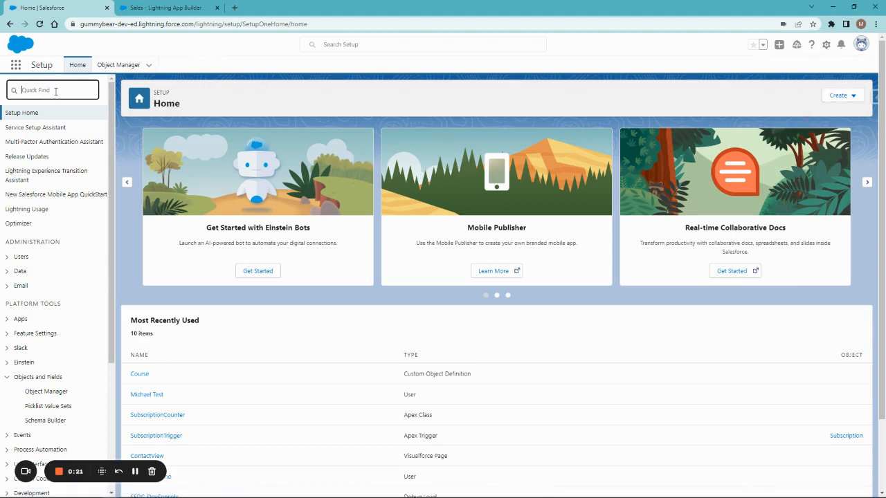
pyautogui.write('App manager')
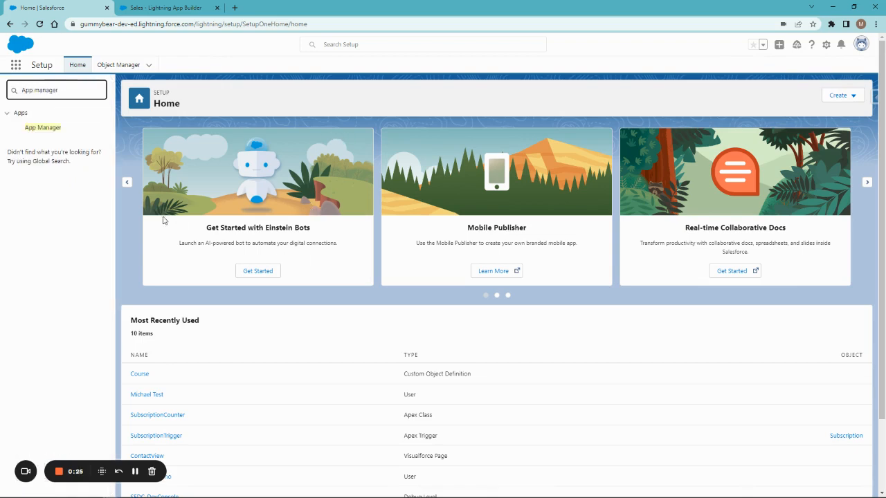
pyautogui.click(52, 128)
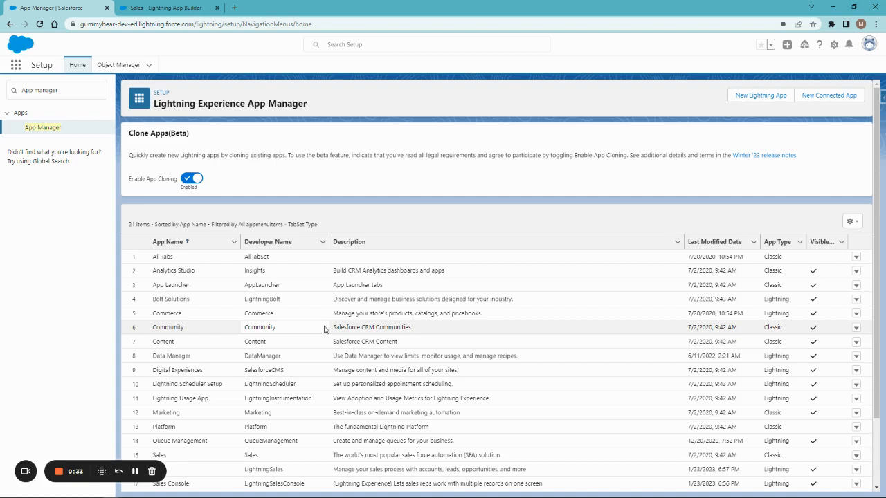
# - Open the Sales app with developer name LightningSales for editing
pyautogui.scroll(-1, 208, 436)
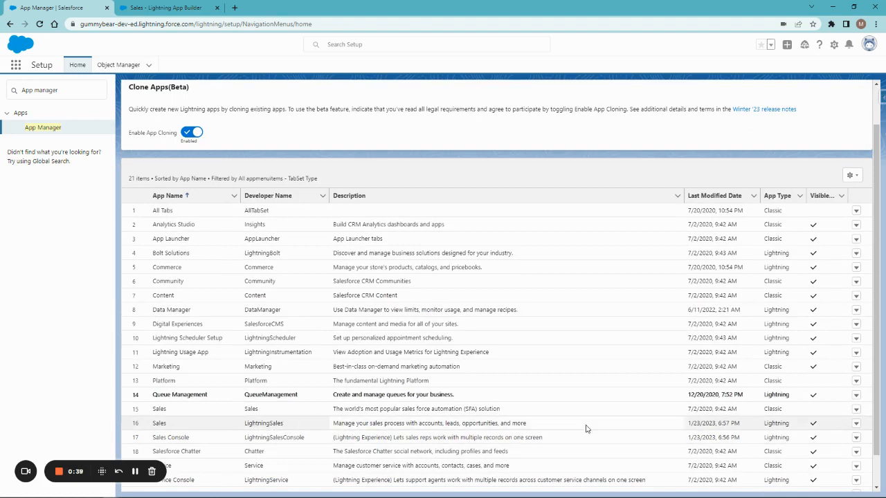
pyautogui.click(856, 424)
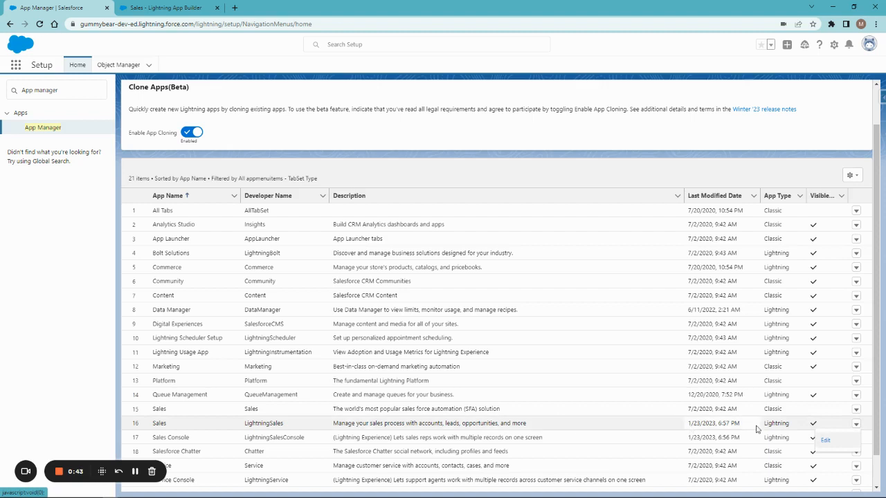
pyautogui.click(830, 442)
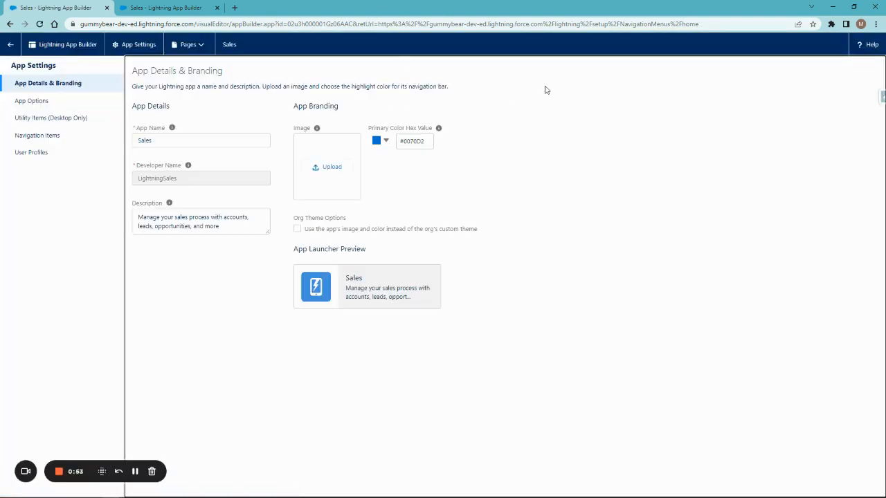
# - Rename the app to NBA App and upload an NBA logo as its image
pyautogui.moveTo(168, 140); pyautogui.dragTo(133, 139)
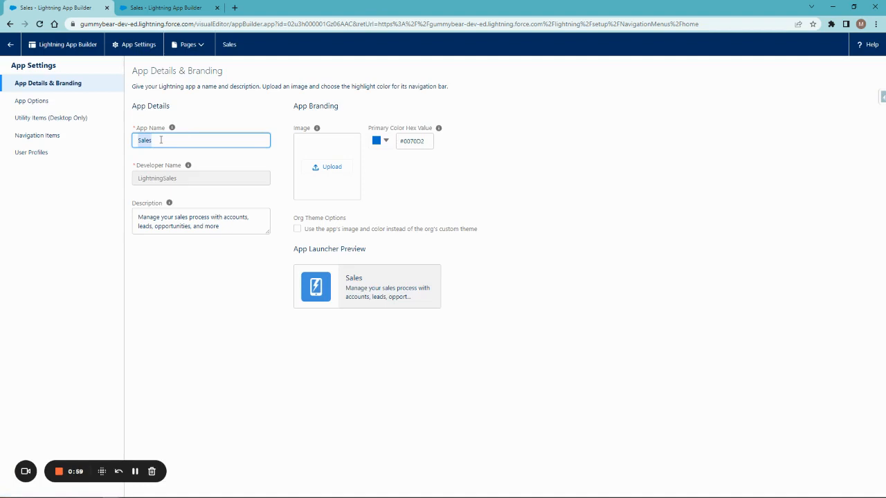
pyautogui.write('f')
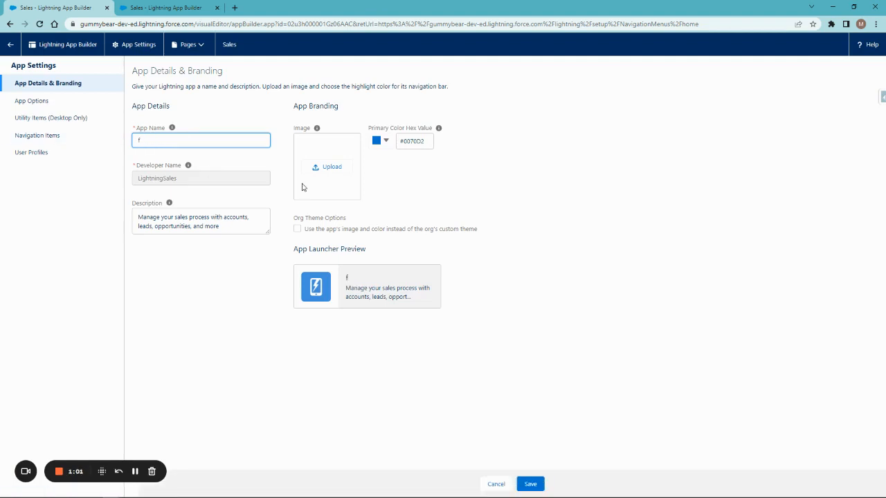
pyautogui.press('BackSpace')
pyautogui.write('NBA App')
pyautogui.click(136, 474)
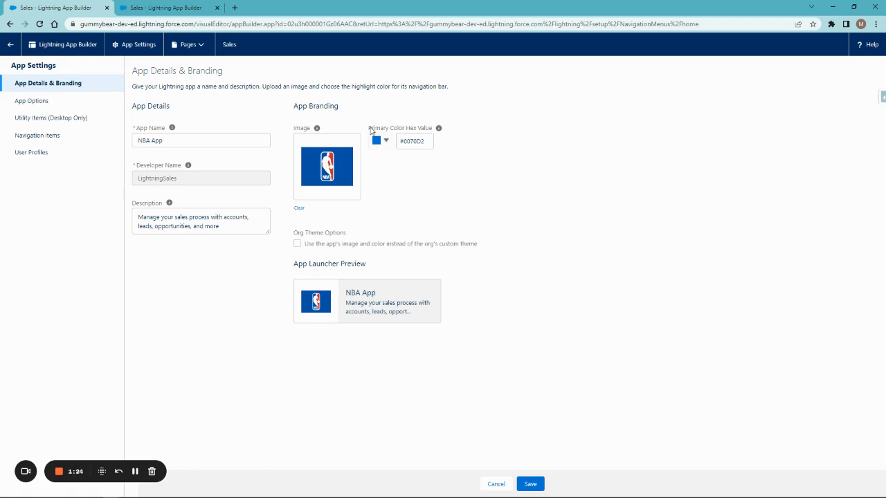
pyautogui.click(417, 139)
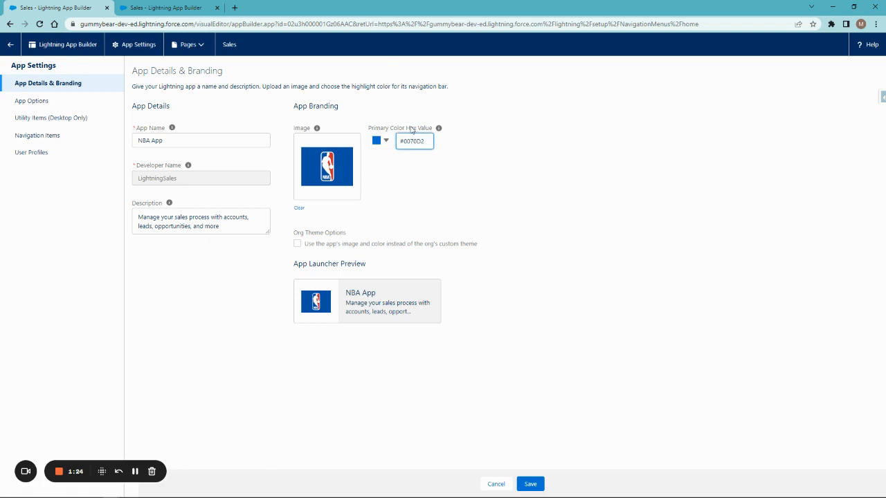
pyautogui.click(501, 117)
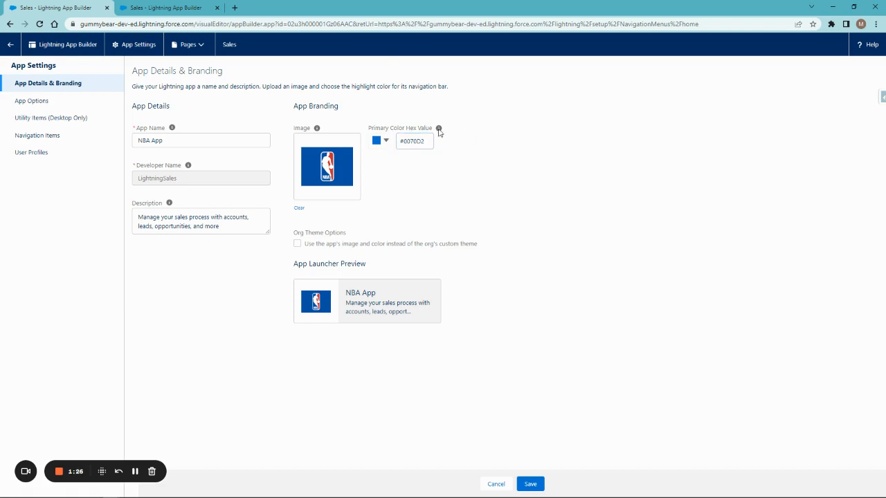
pyautogui.click(381, 140)
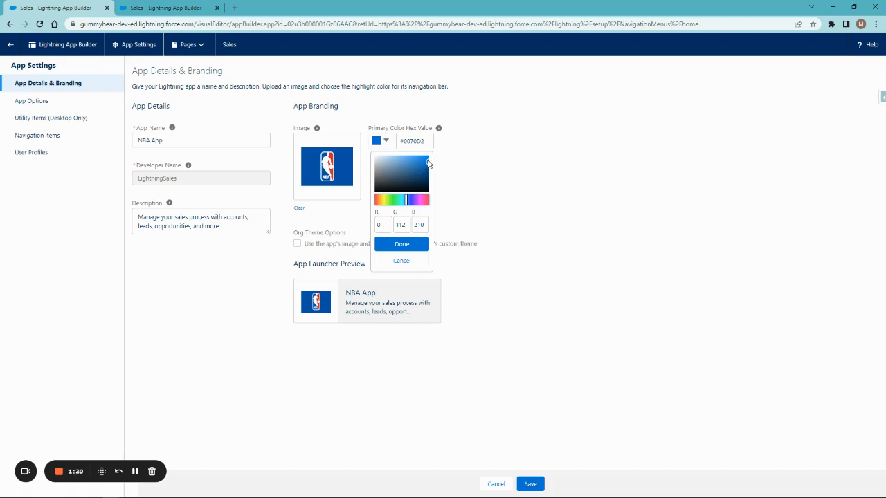
pyautogui.moveTo(426, 161); pyautogui.dragTo(379, 202)
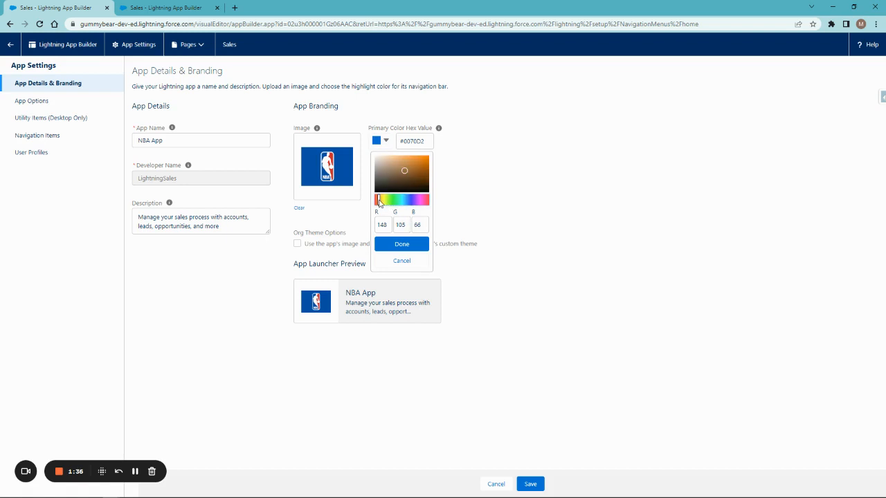
pyautogui.click(422, 157)
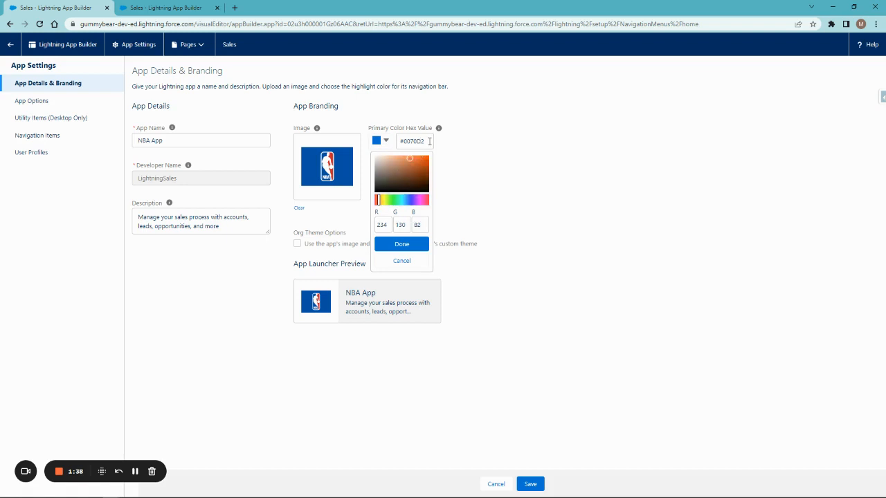
# - Set the primary color hex value to #17408b
pyautogui.moveTo(429, 141); pyautogui.dragTo(387, 142)
pyautogui.click(425, 140)
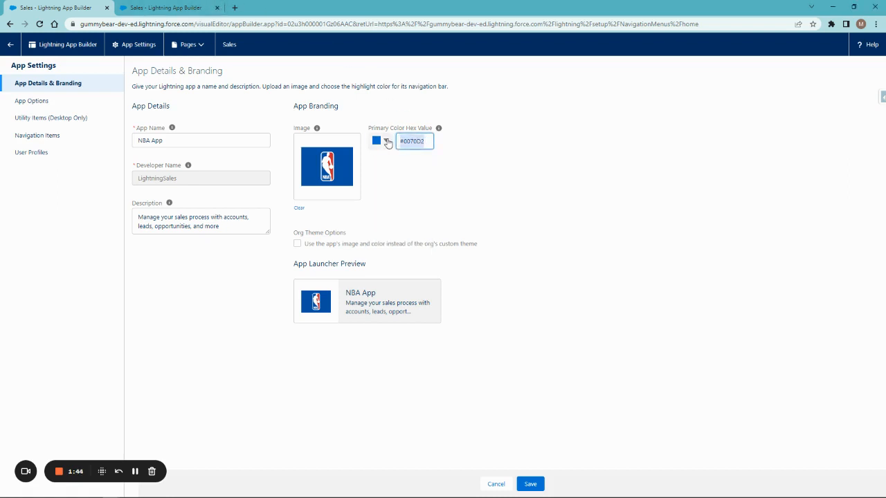
pyautogui.write('#17408b')
pyautogui.click(514, 139)
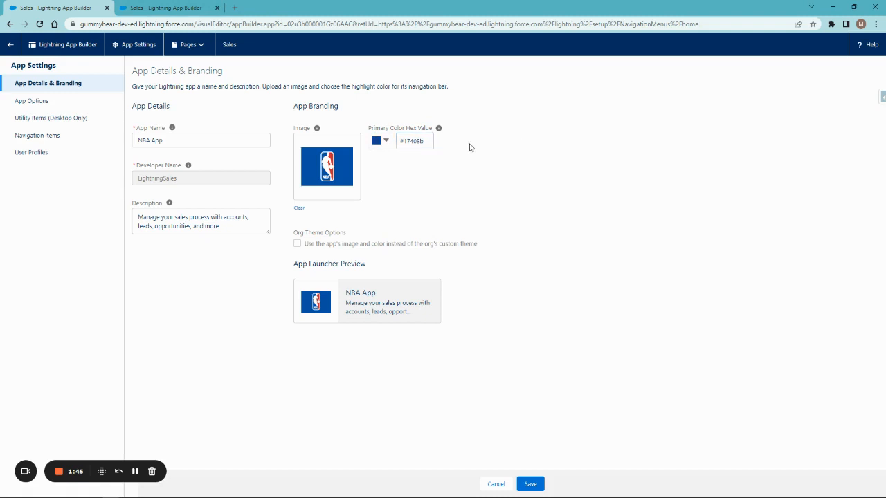
pyautogui.click(381, 143)
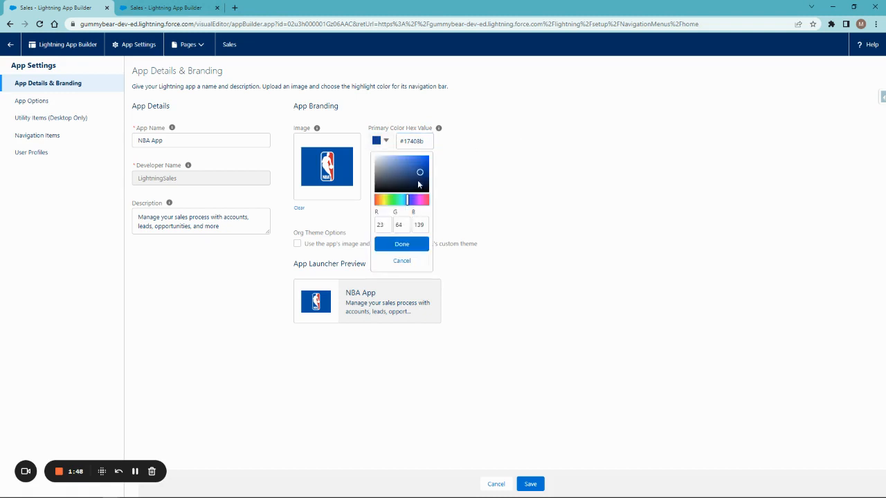
pyautogui.click(512, 135)
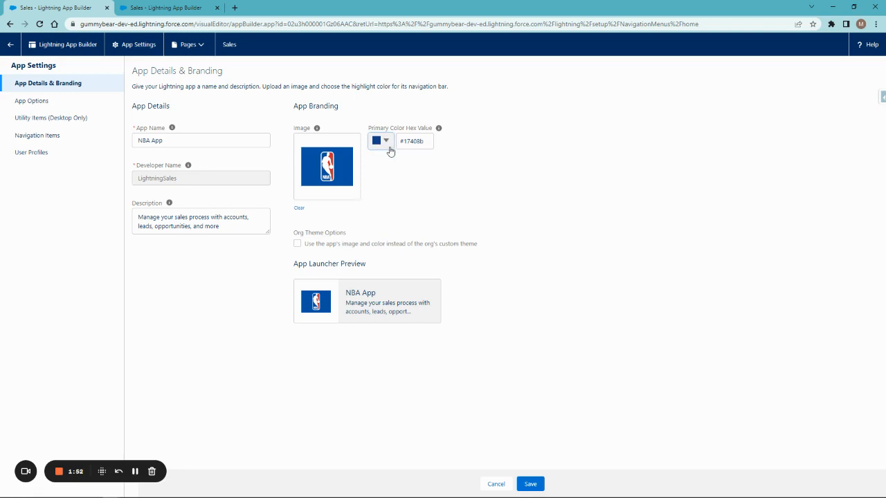
# - Replace the opening words of the description with "NBA App with"
pyautogui.click(590, 174)
pyautogui.moveTo(226, 228); pyautogui.dragTo(108, 221)
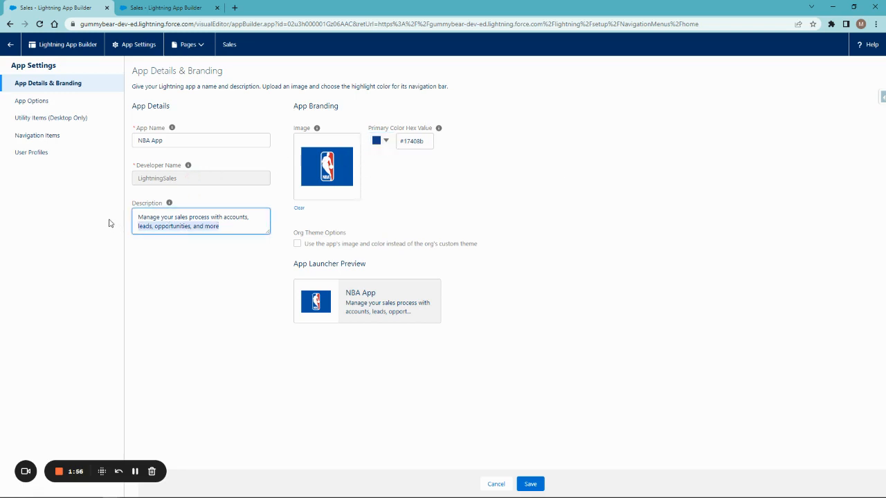
pyautogui.click(180, 220)
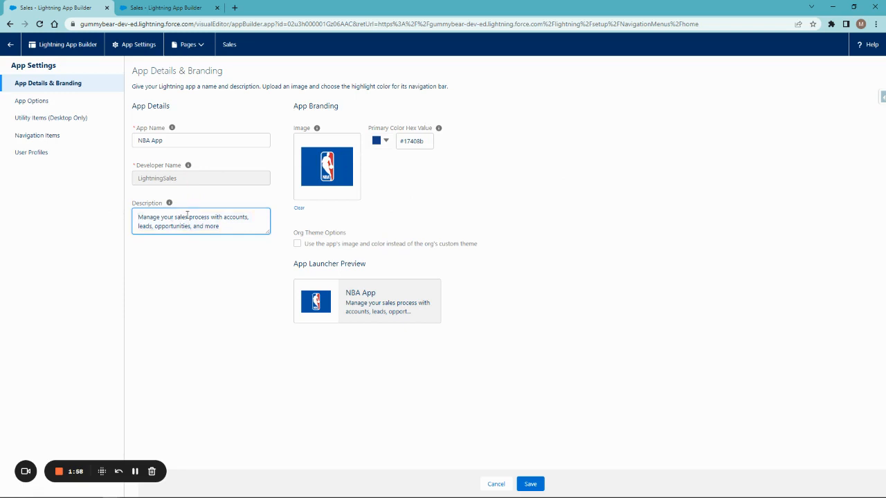
pyautogui.moveTo(187, 216); pyautogui.dragTo(115, 209)
pyautogui.write('NBA App')
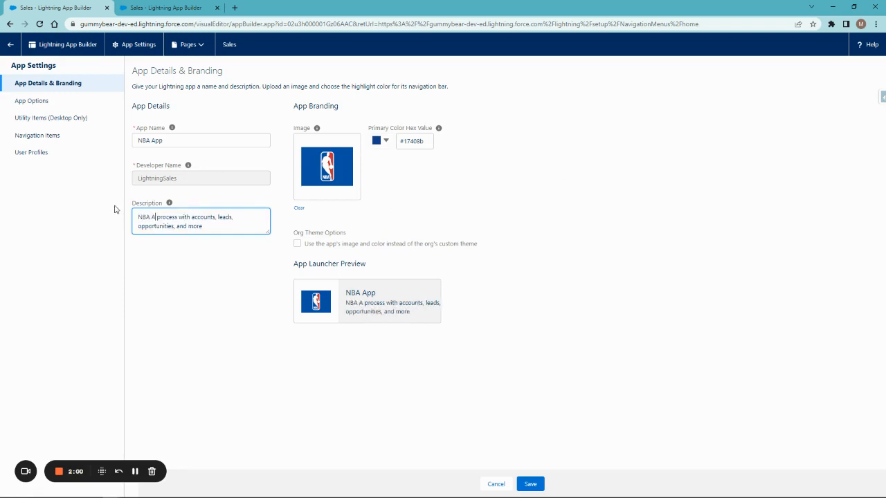
pyautogui.write(' with')
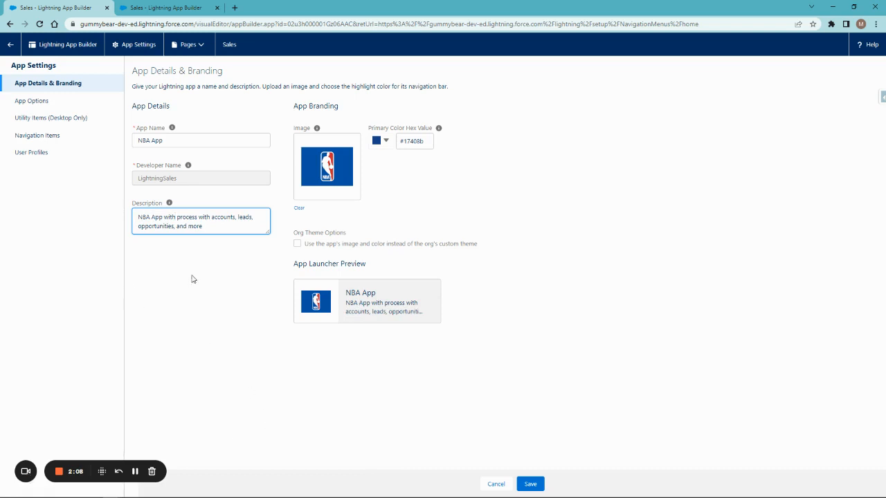
pyautogui.click(548, 174)
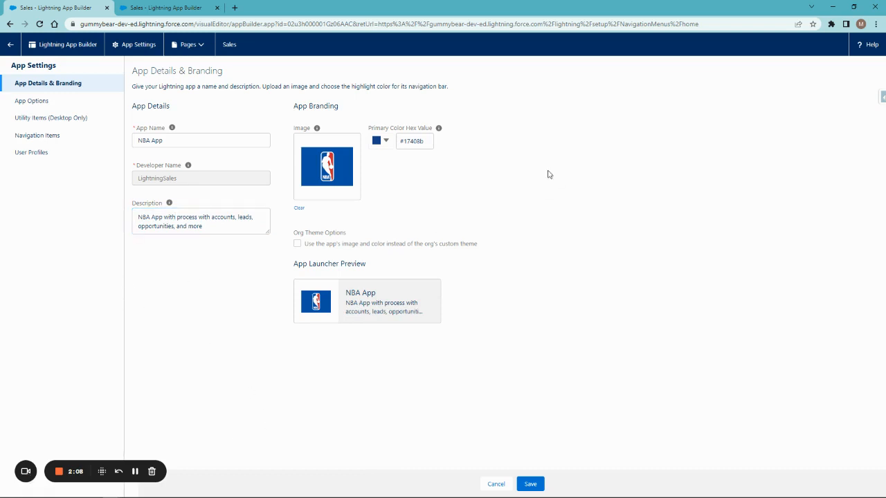
# - Save the app details and branding changes
pyautogui.click(40, 100)
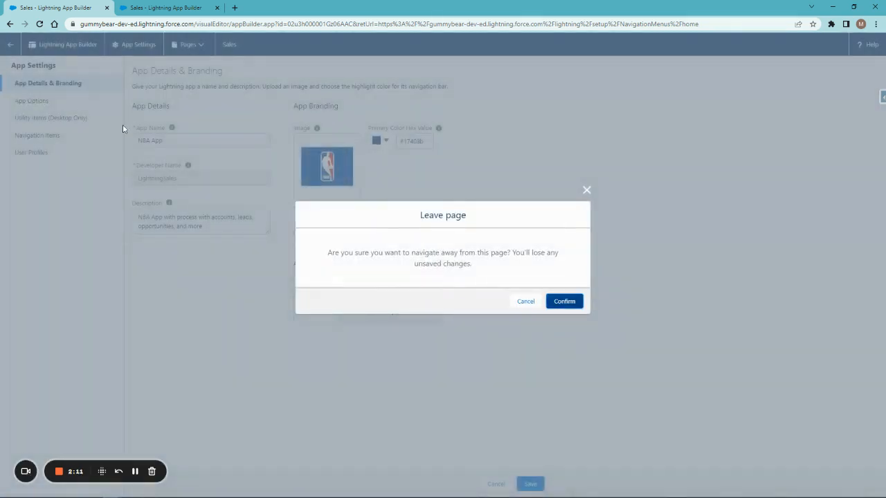
pyautogui.click(525, 301)
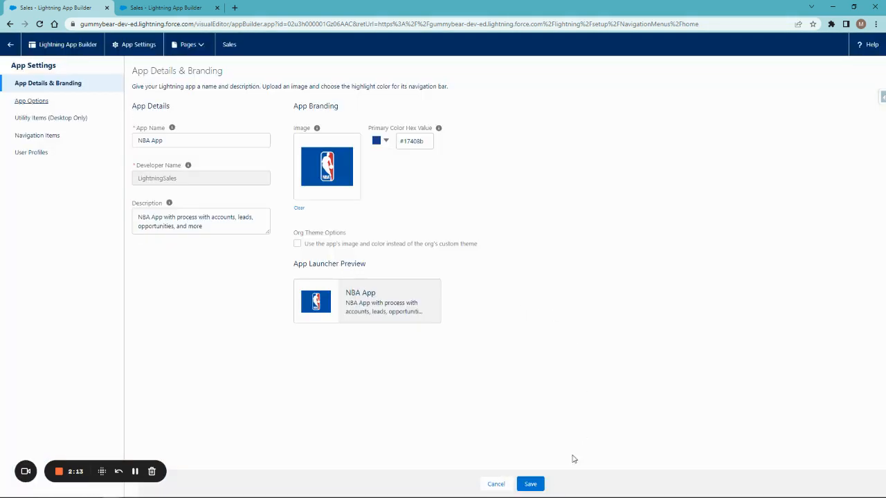
pyautogui.click(530, 483)
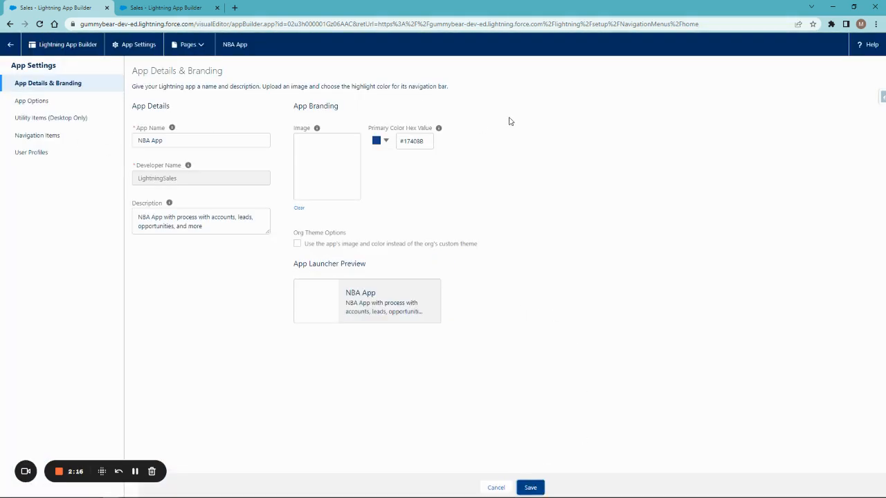
# - Try the Desktop and Phone supported form factors in the app options
pyautogui.click(39, 104)
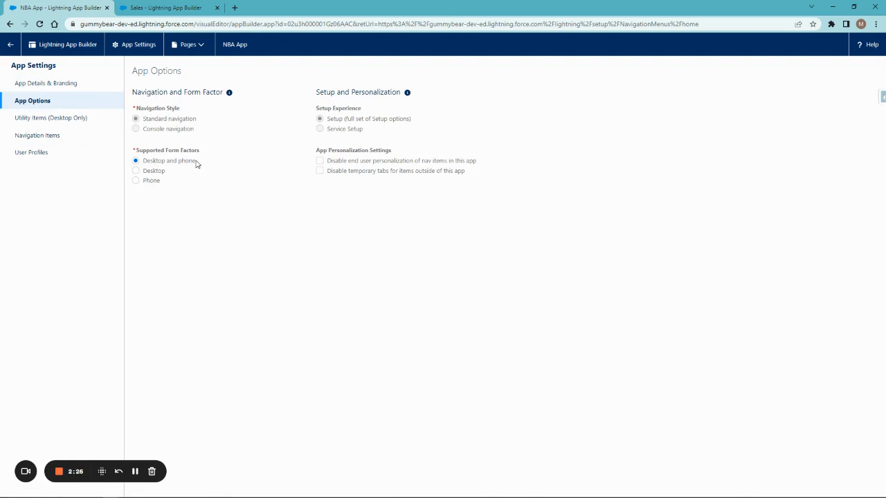
pyautogui.click(157, 173)
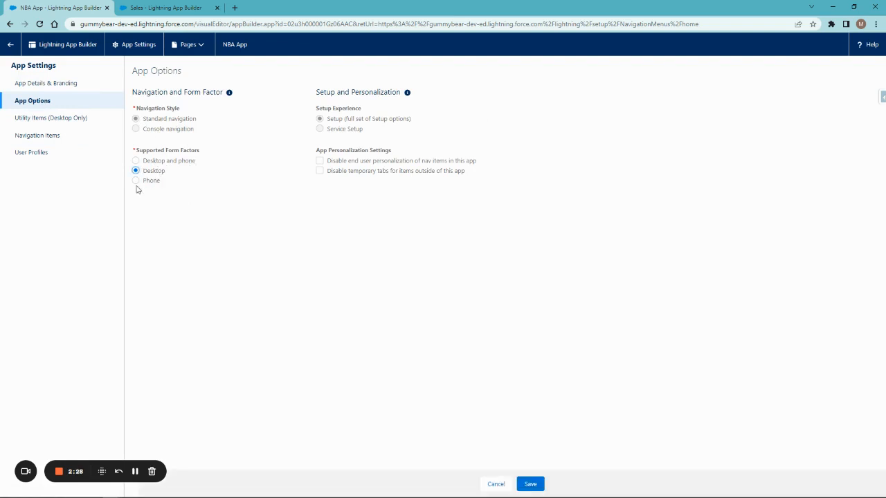
pyautogui.click(151, 182)
pyautogui.click(157, 163)
# - Add Notes and Macros utility items to the app's utility bar, discarding unsaved option changes
pyautogui.click(53, 121)
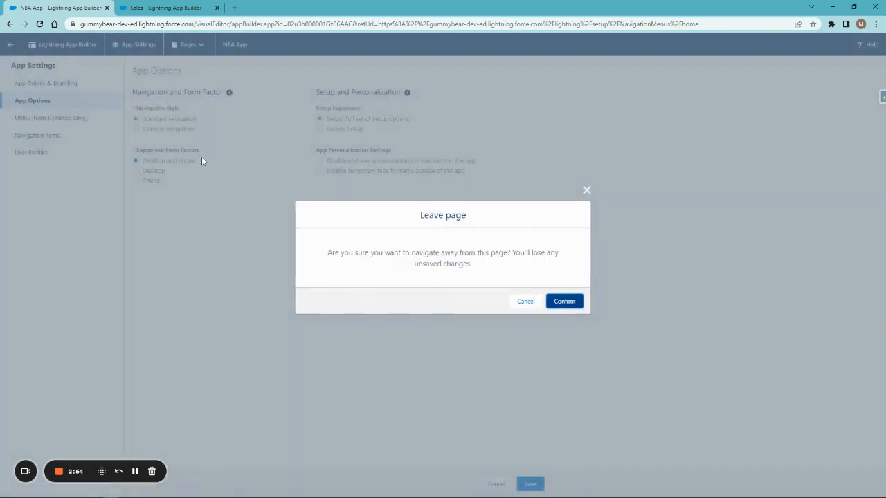
pyautogui.click(565, 300)
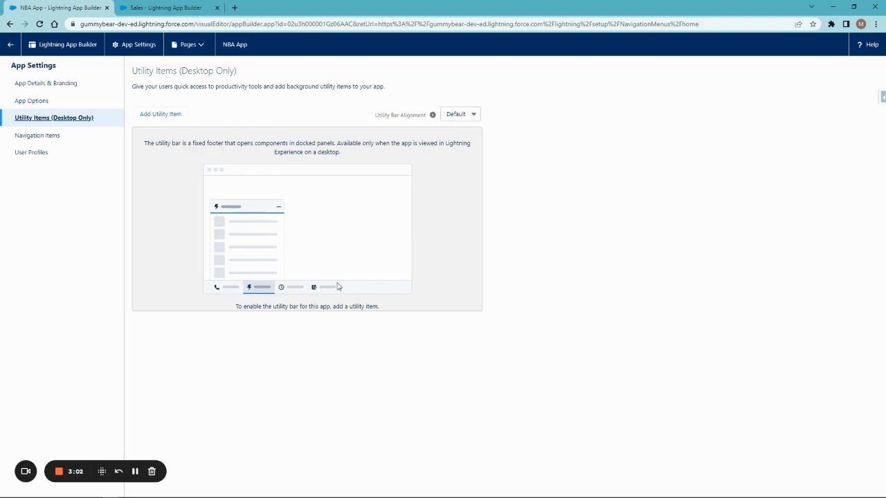
pyautogui.click(166, 119)
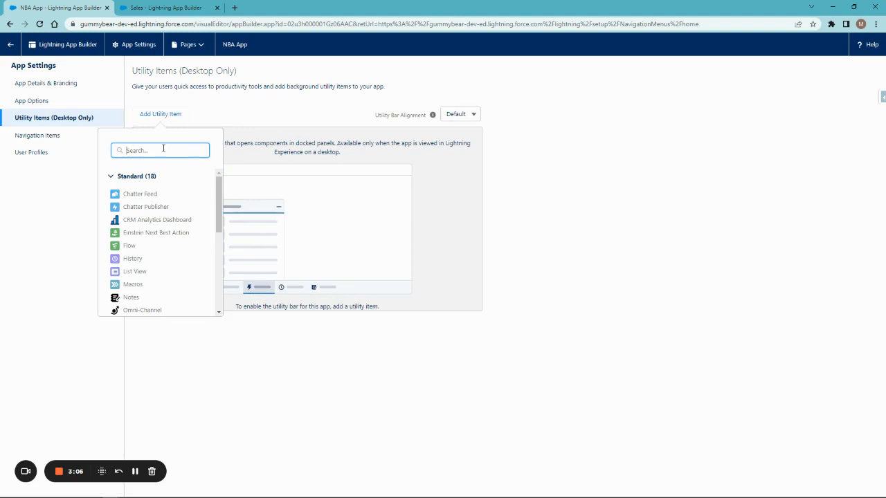
pyautogui.click(133, 298)
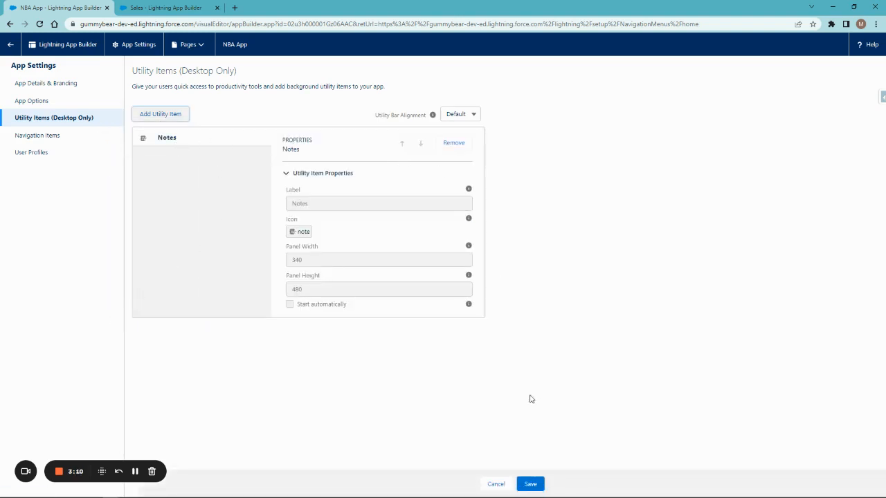
pyautogui.click(170, 114)
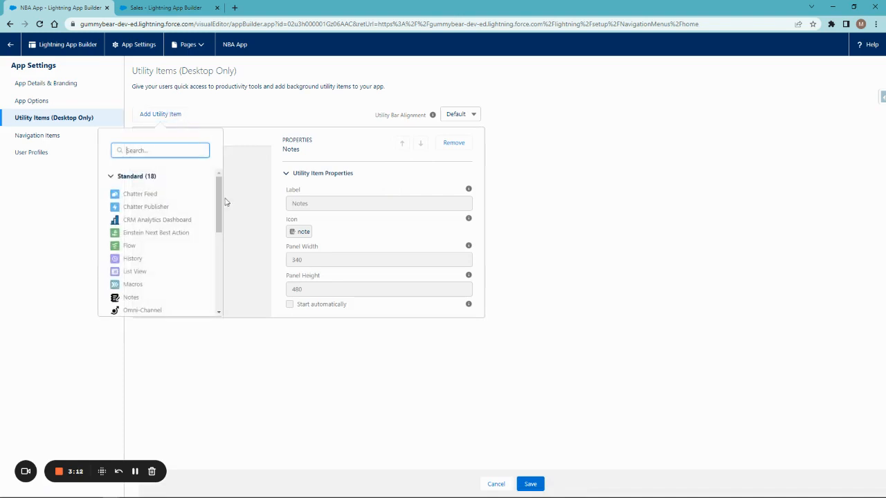
pyautogui.click(136, 284)
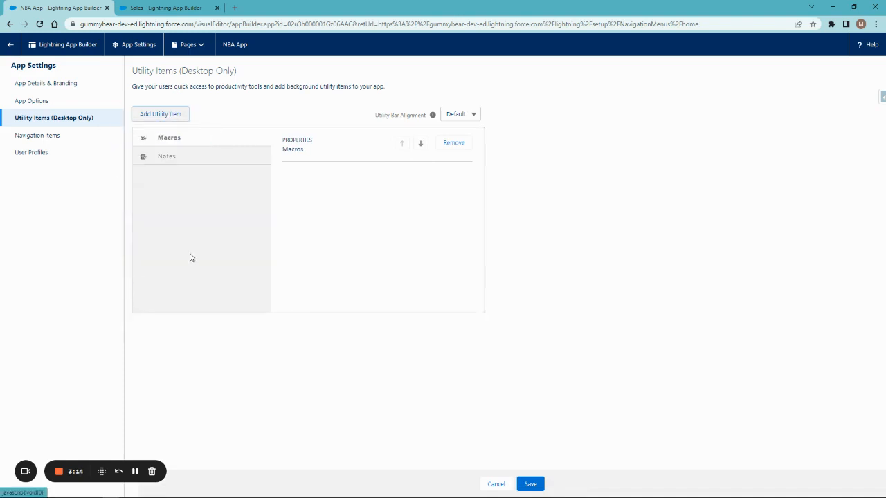
# - Add a Recent Items utility item to the utility bar and save
pyautogui.click(176, 117)
pyautogui.scroll(-3, 174, 300)
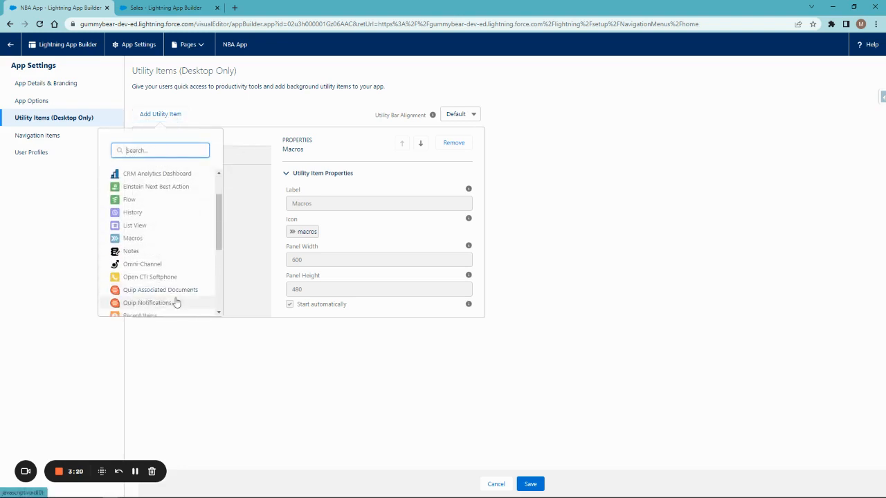
pyautogui.scroll(-2, 178, 280)
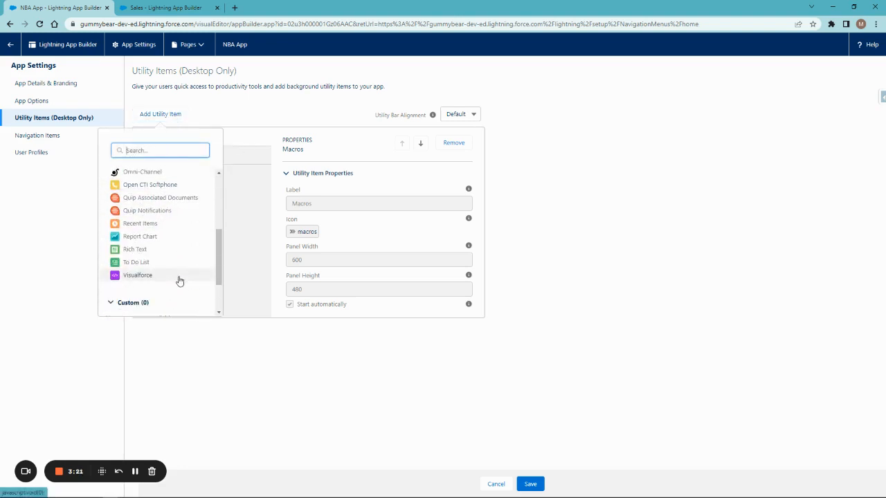
pyautogui.click(145, 226)
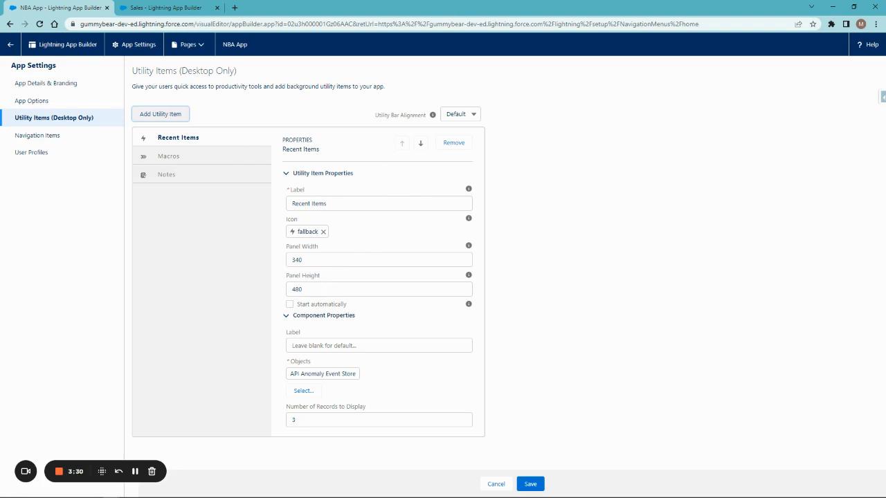
pyautogui.click(536, 484)
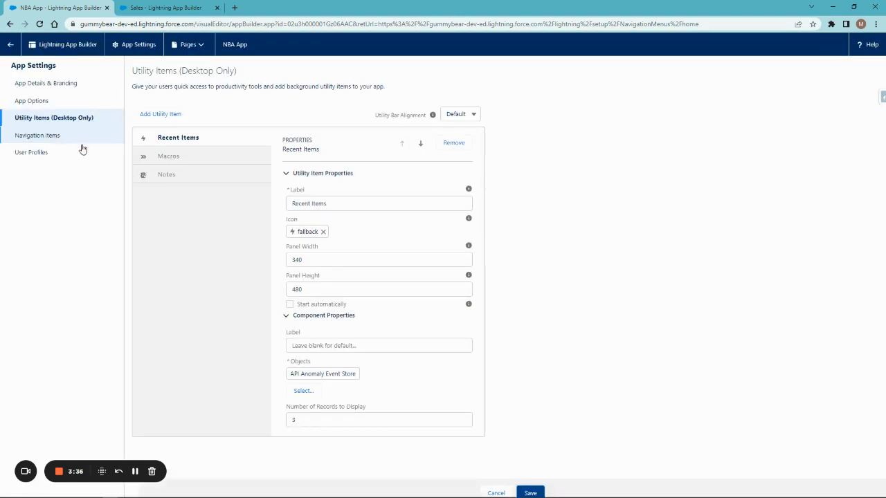
# - Move Cases up one position in the app's selected navigation items, placing it after Files
pyautogui.click(38, 138)
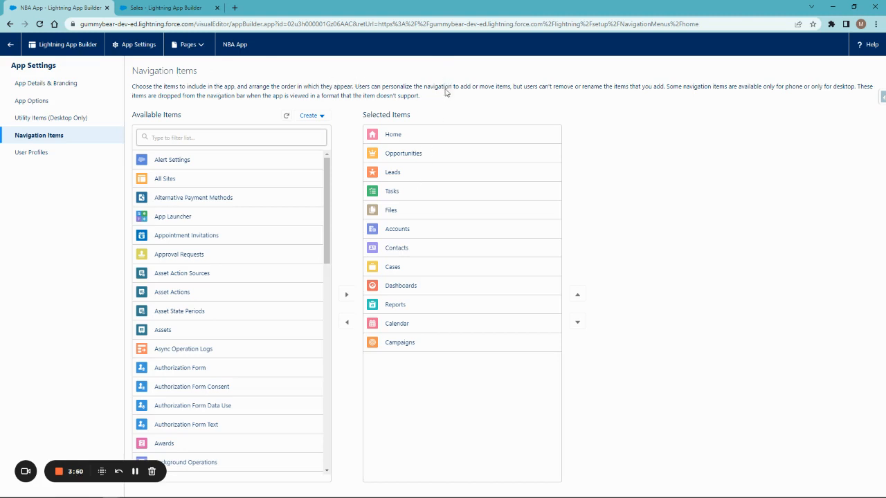
pyautogui.scroll(-5, 212, 308)
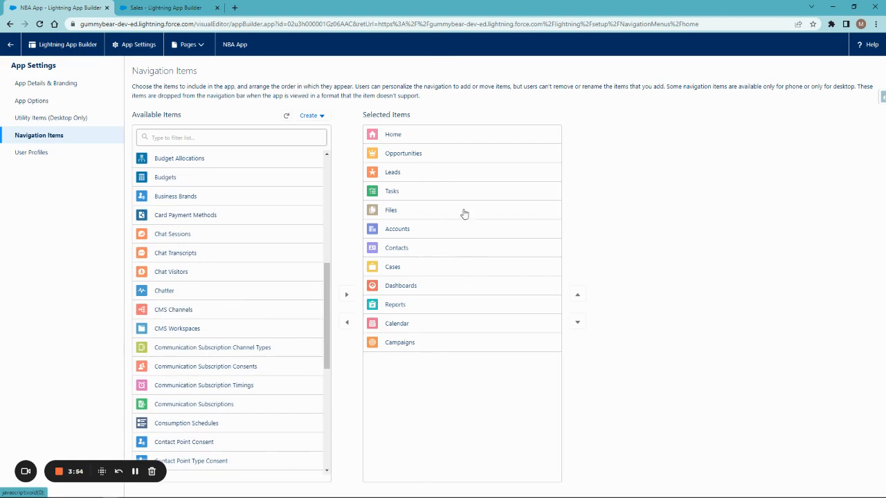
pyautogui.click(380, 269)
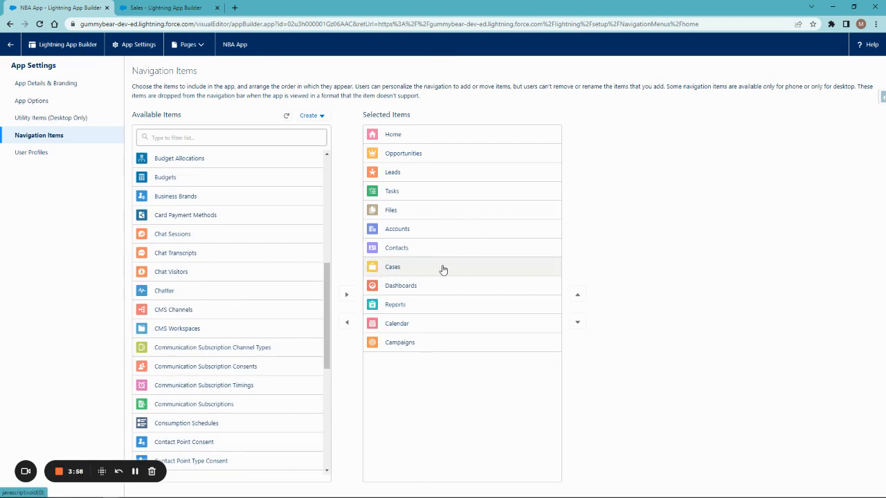
pyautogui.click(576, 294)
pyautogui.click(576, 294)
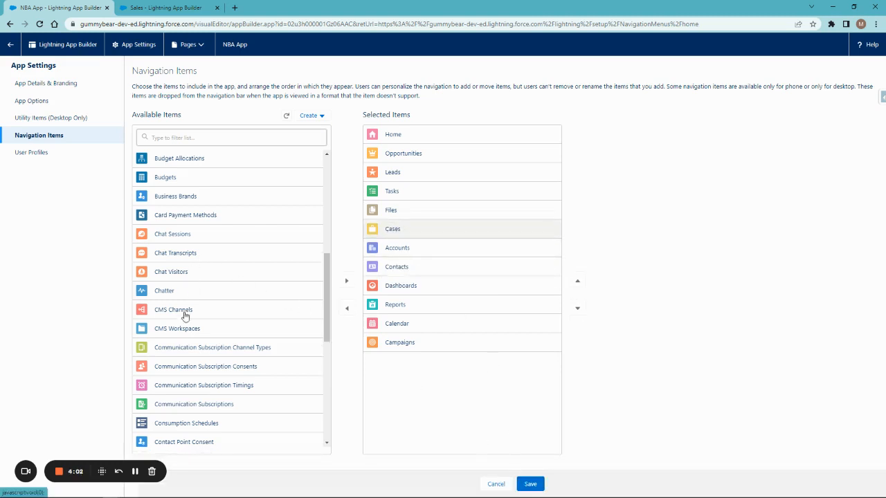
# - Add Groups to the selected navigation items
pyautogui.scroll(-10, 185, 314)
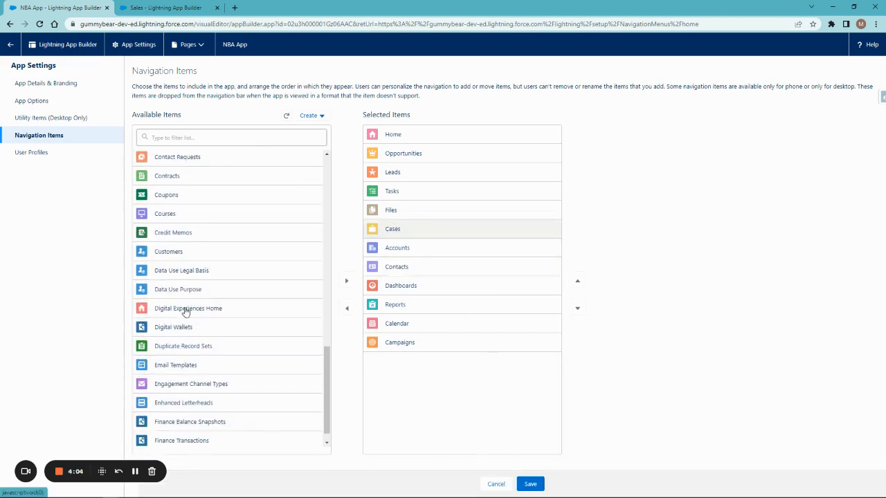
pyautogui.scroll(-12, 185, 311)
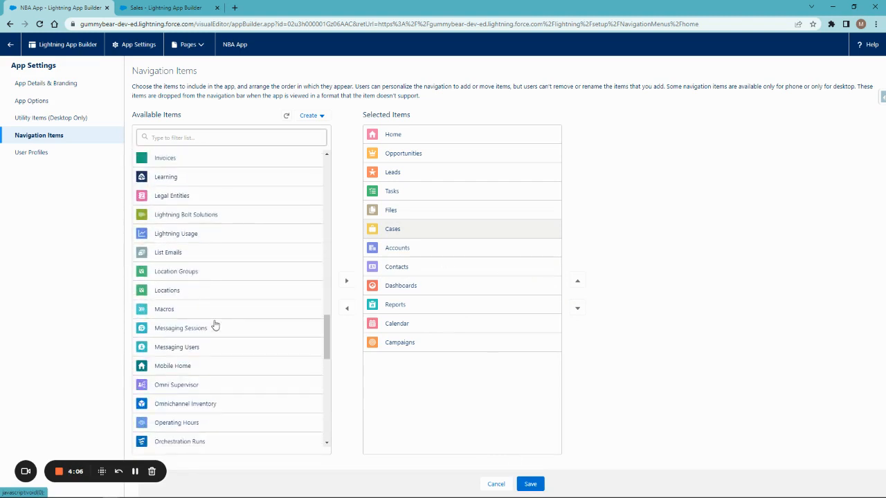
pyautogui.scroll(4, 213, 324)
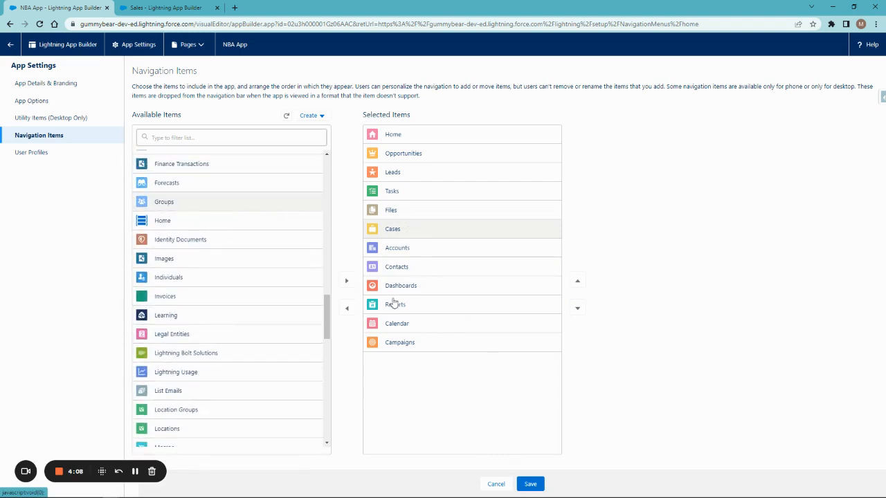
pyautogui.click(347, 281)
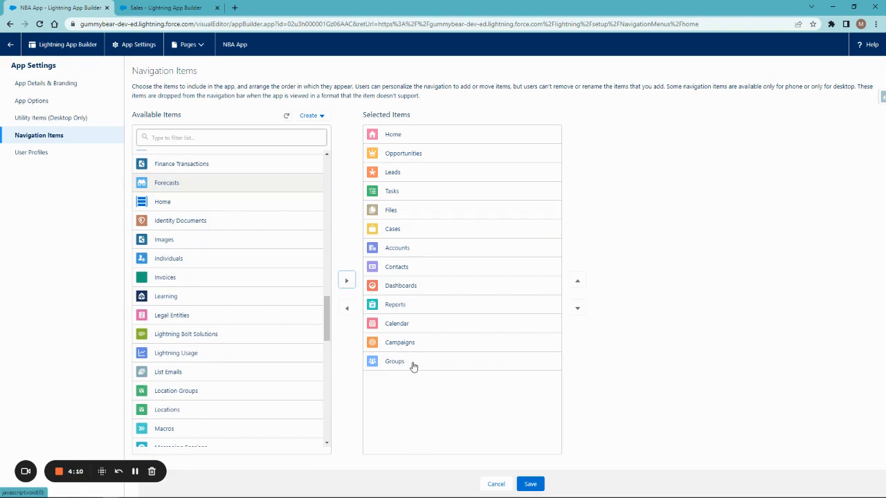
# - Move Groups up two positions to sit after Reports, and save the navigation items
pyautogui.click(413, 364)
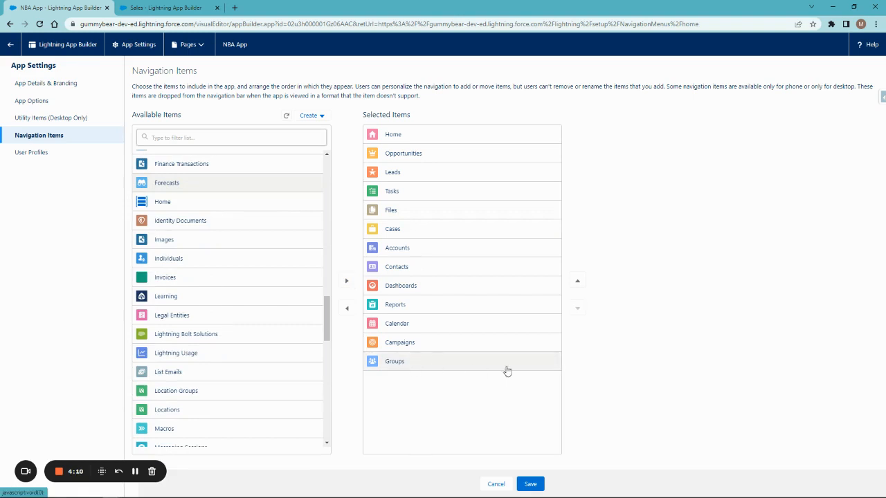
pyautogui.click(579, 283)
pyautogui.click(579, 282)
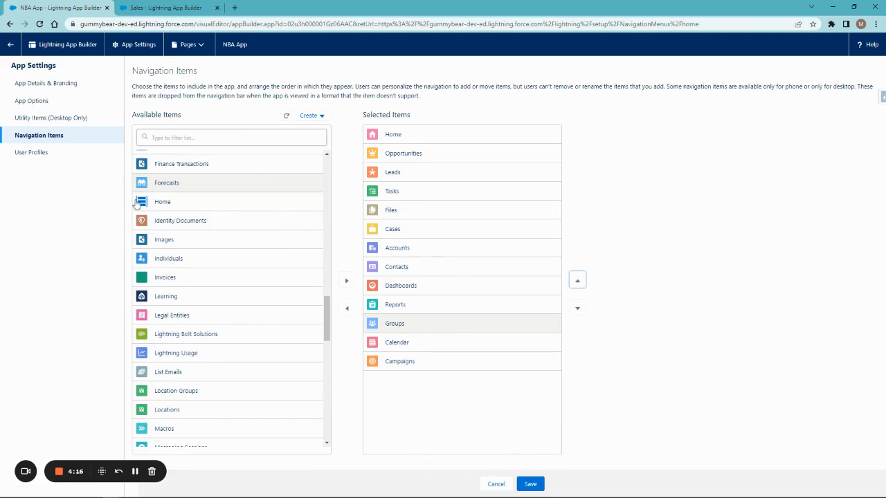
pyautogui.click(529, 484)
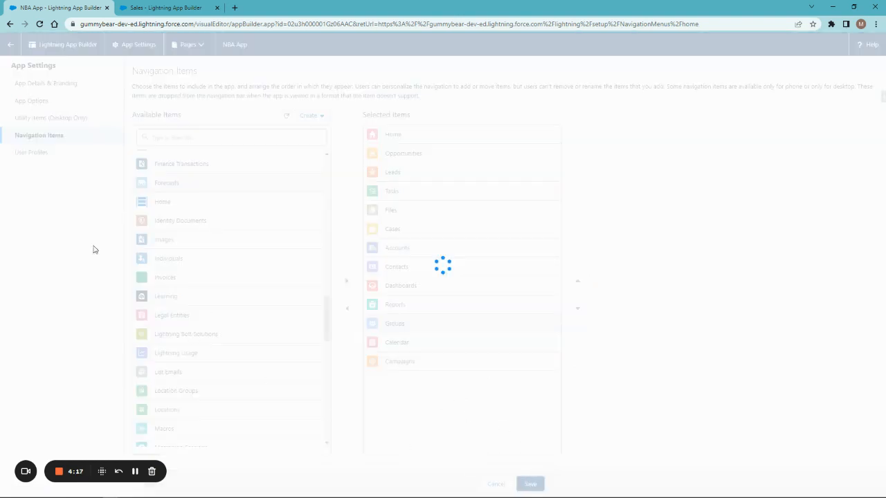
# - Open the User Profiles settings and review the profiles selected for the app
pyautogui.click(44, 158)
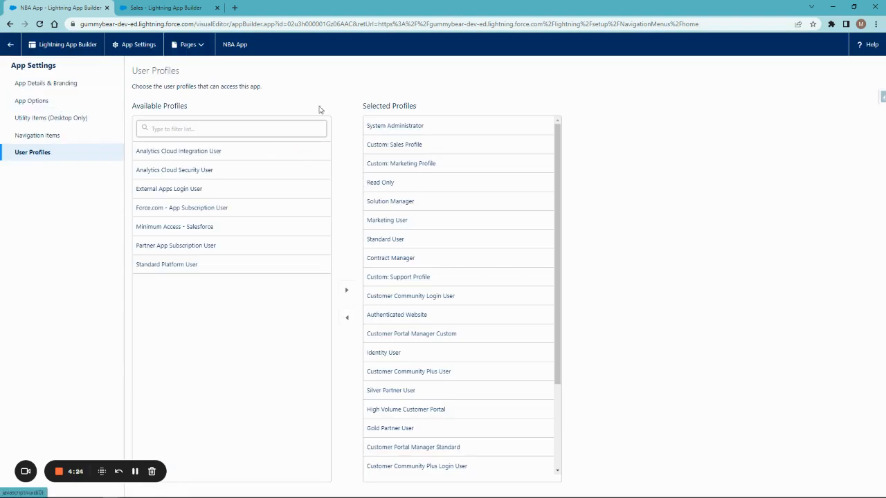
pyautogui.click(416, 208)
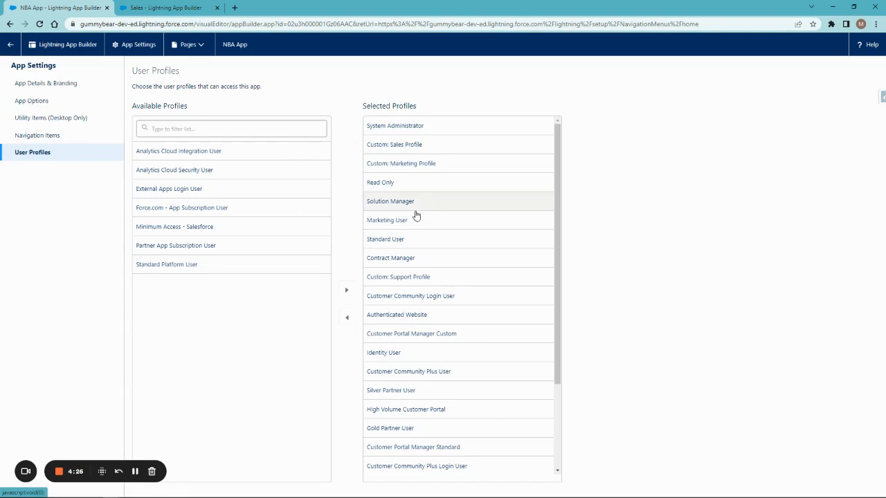
pyautogui.keyDown('ctrl'); pyautogui.click(409, 224); pyautogui.keyUp('ctrl')
pyautogui.keyDown('ctrl'); pyautogui.click(417, 239); pyautogui.keyUp('ctrl')
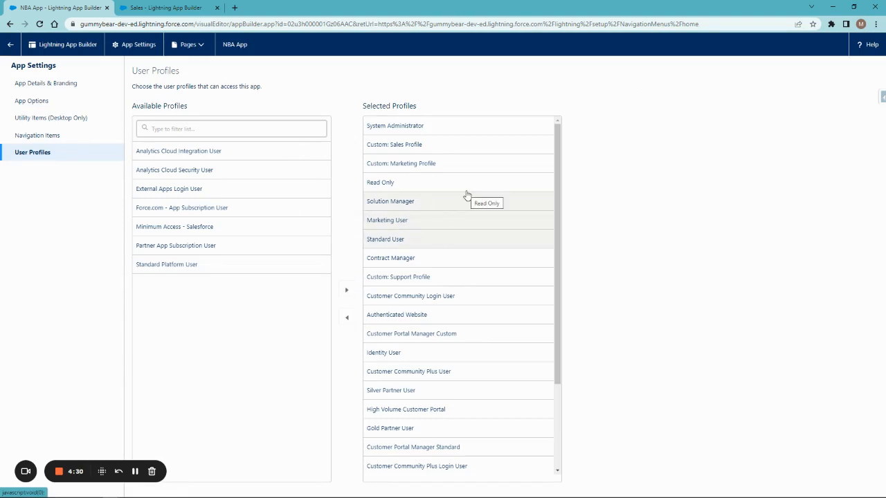
pyautogui.keyDown('shift'); pyautogui.click(417, 260); pyautogui.keyUp('shift')
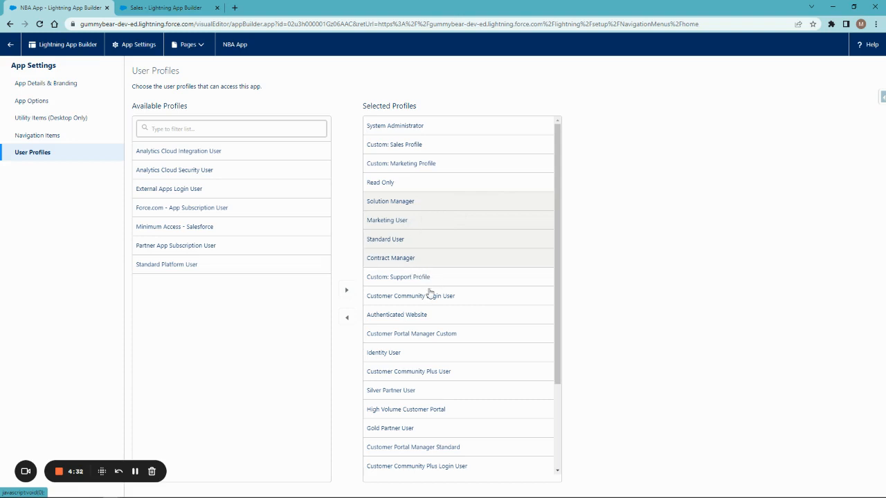
pyautogui.click(432, 204)
pyautogui.click(449, 179)
pyautogui.click(460, 146)
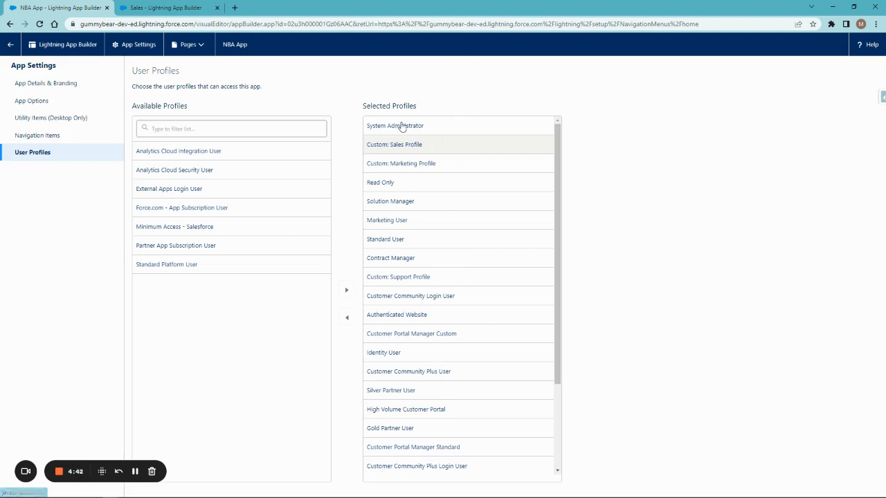
# - Remove Customer Portal Manager Standard and Customer Community Plus Login User from the selected profiles and save
pyautogui.scroll(-3, 417, 336)
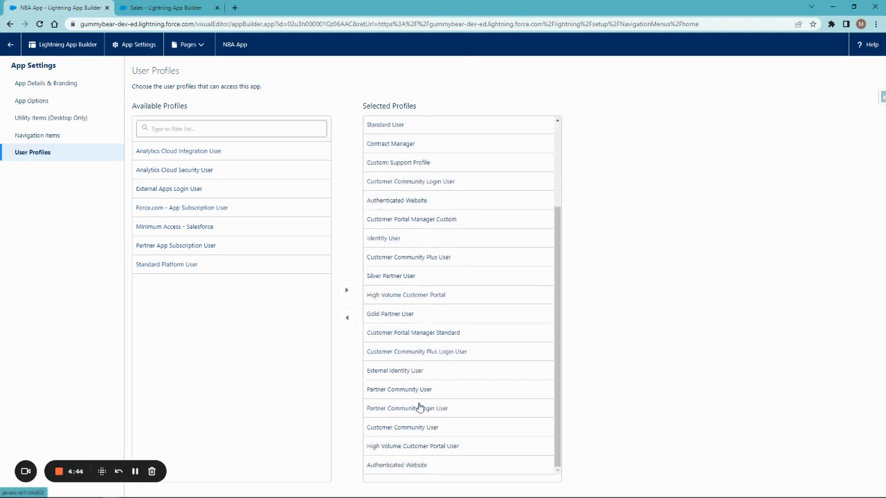
pyautogui.click(445, 342)
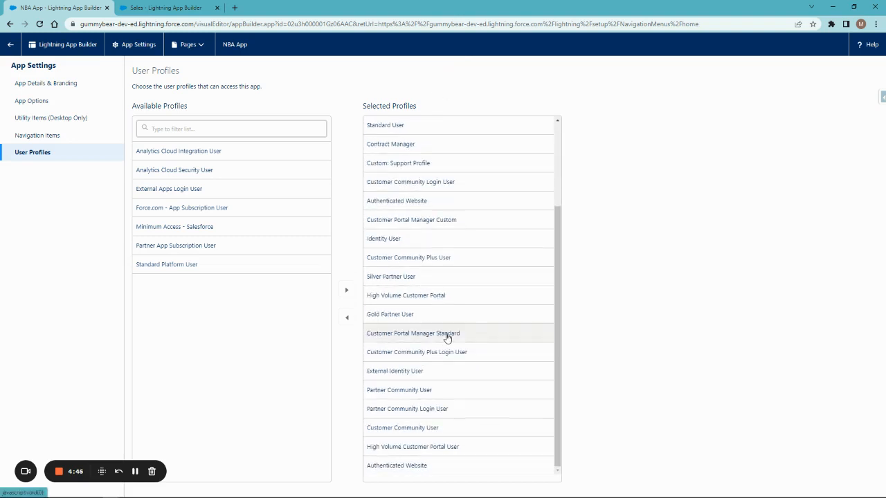
pyautogui.keyDown('ctrl'); pyautogui.click(433, 354); pyautogui.keyUp('ctrl')
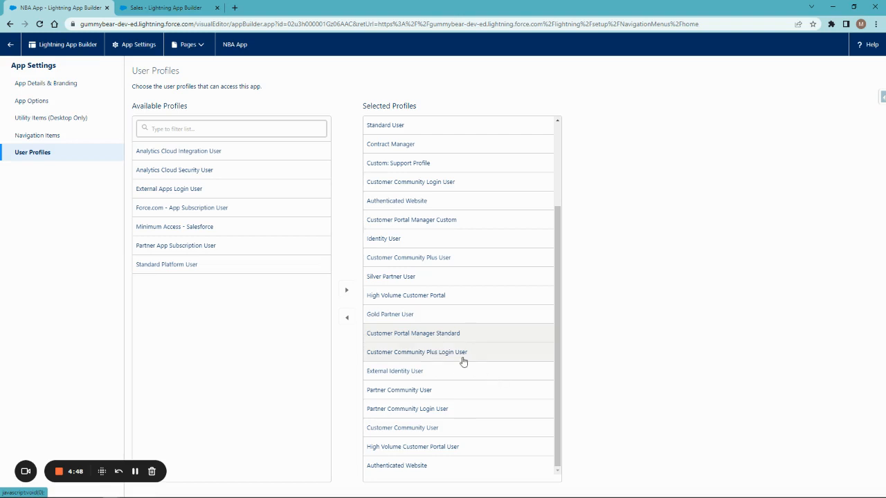
pyautogui.click(347, 318)
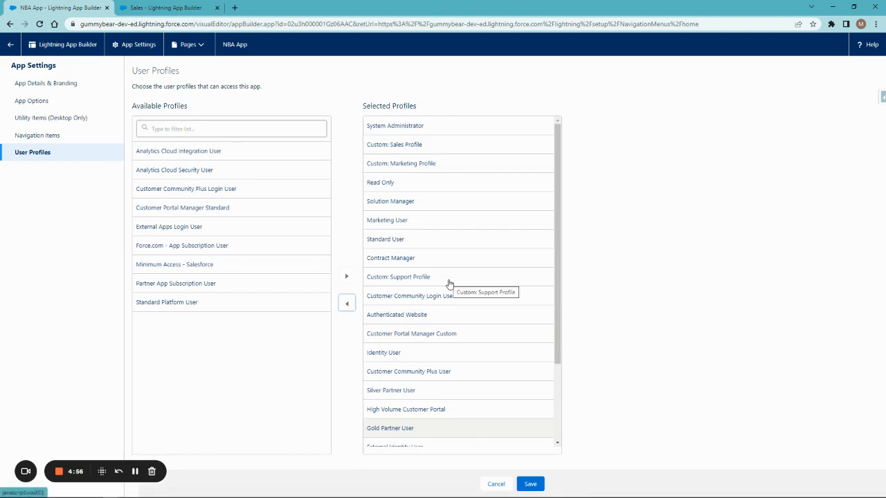
pyautogui.click(531, 487)
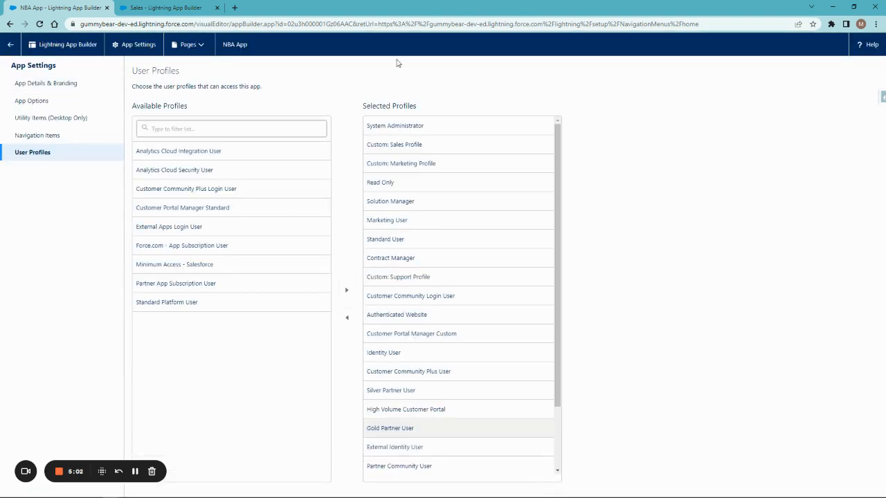
# - Return to the App Manager and examine the NBA App entry in the apps list
pyautogui.click(11, 47)
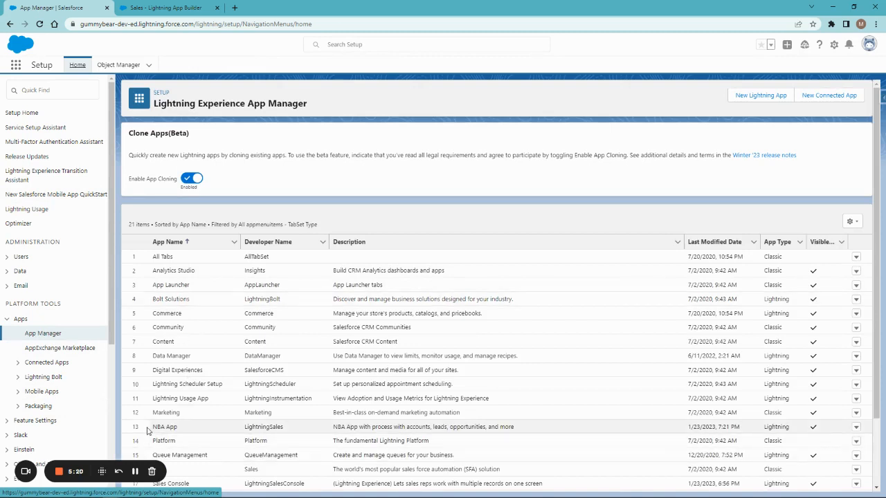
pyautogui.moveTo(150, 428); pyautogui.dragTo(188, 429)
pyautogui.moveTo(333, 427); pyautogui.dragTo(533, 429)
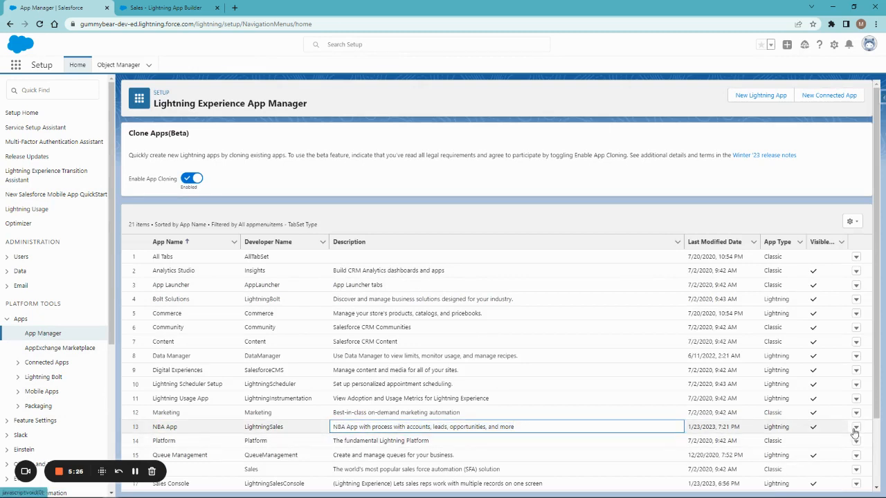
# - Launch NBA App from the App Launcher and open its Opportunities tab
pyautogui.click(15, 65)
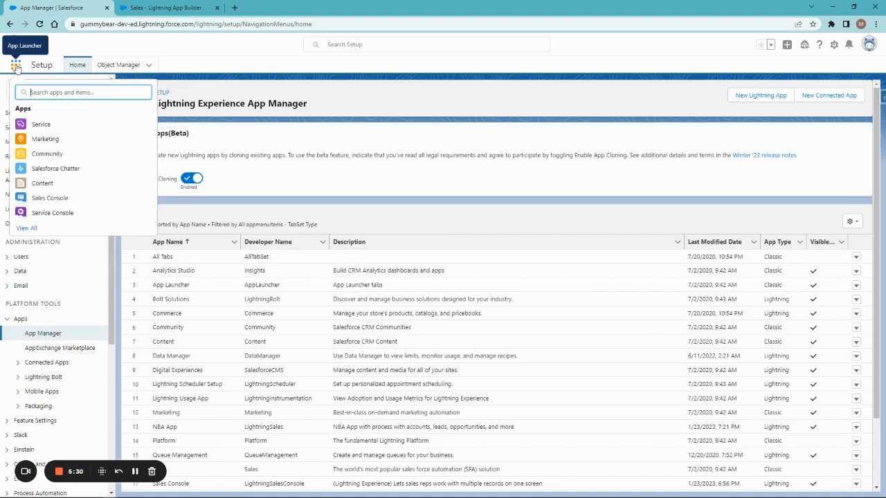
pyautogui.write('NBA')
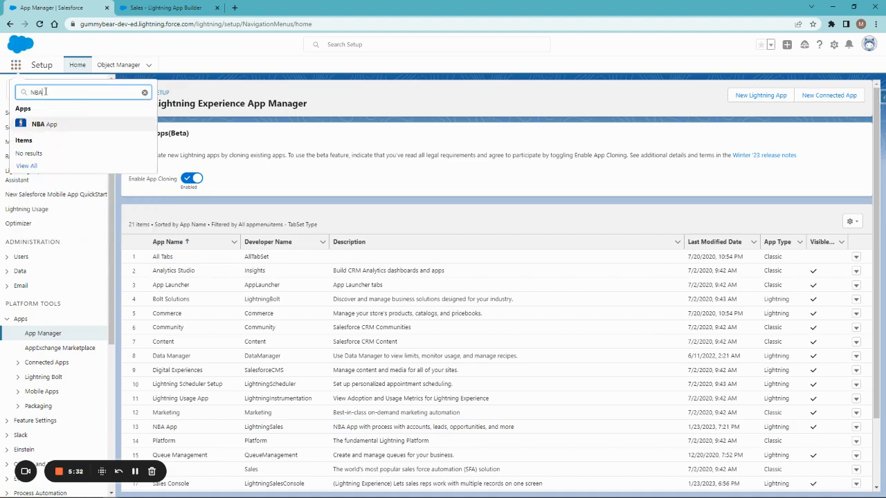
pyautogui.click(50, 127)
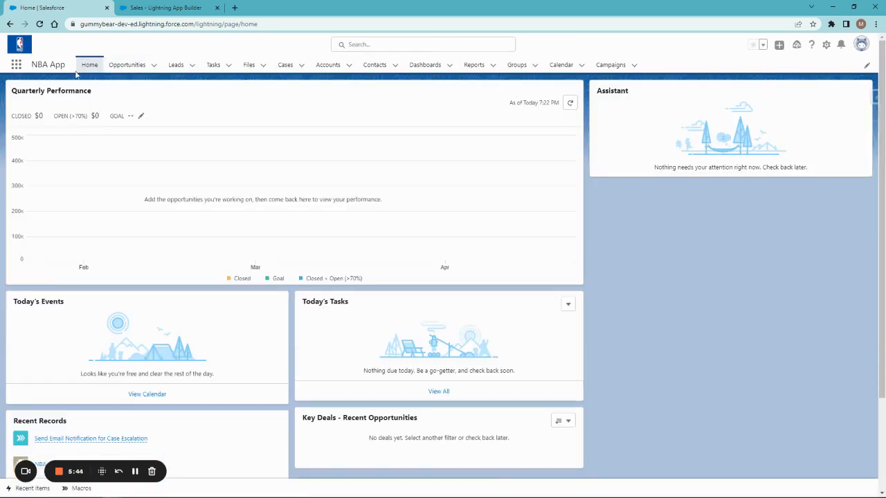
pyautogui.click(128, 69)
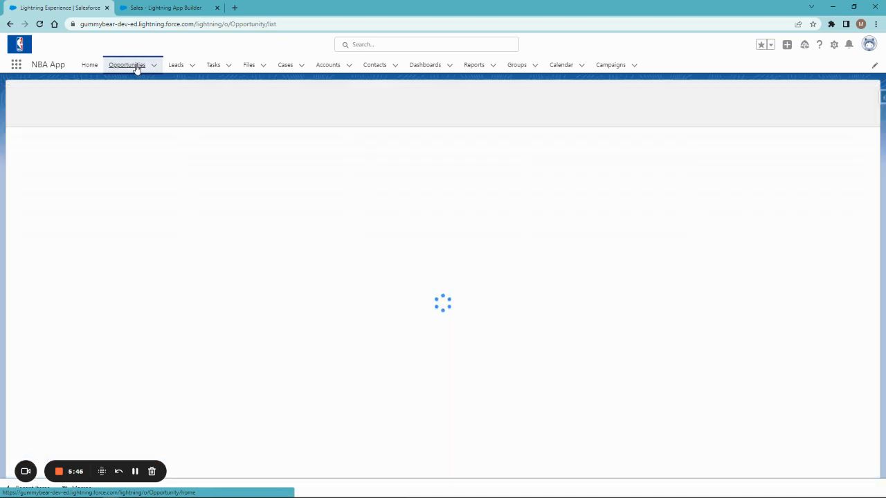